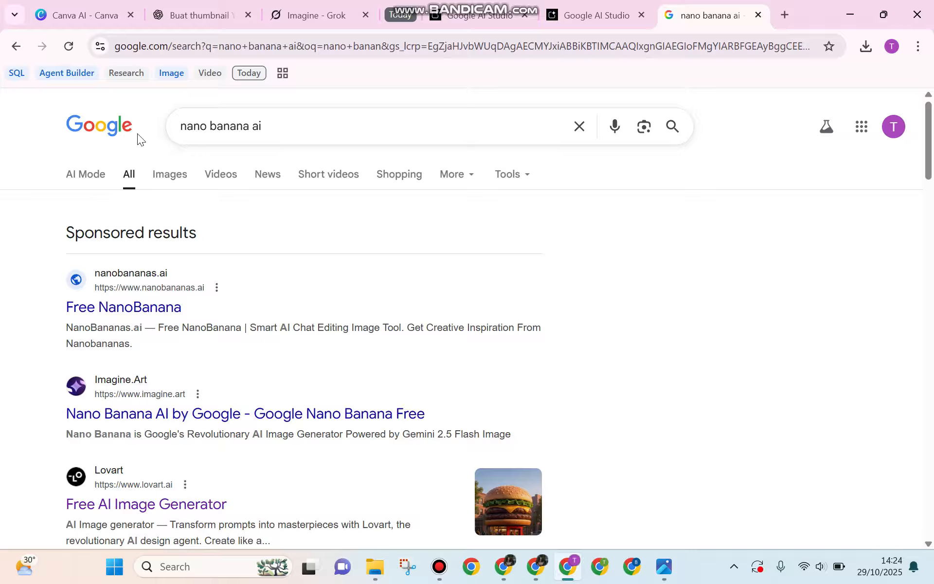
# Examine the sponsored and regular search results for nano banana ai to compare the available sites.
pyautogui.scroll(-2, 255, 223)
pyautogui.scroll(-2, 255, 223)
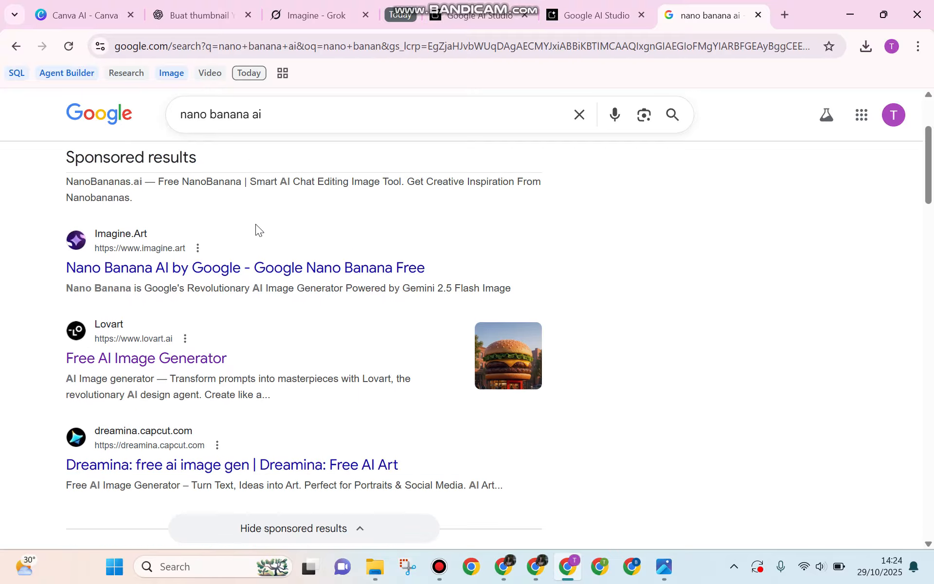
pyautogui.scroll(-3, 255, 224)
pyautogui.scroll(-3, 256, 224)
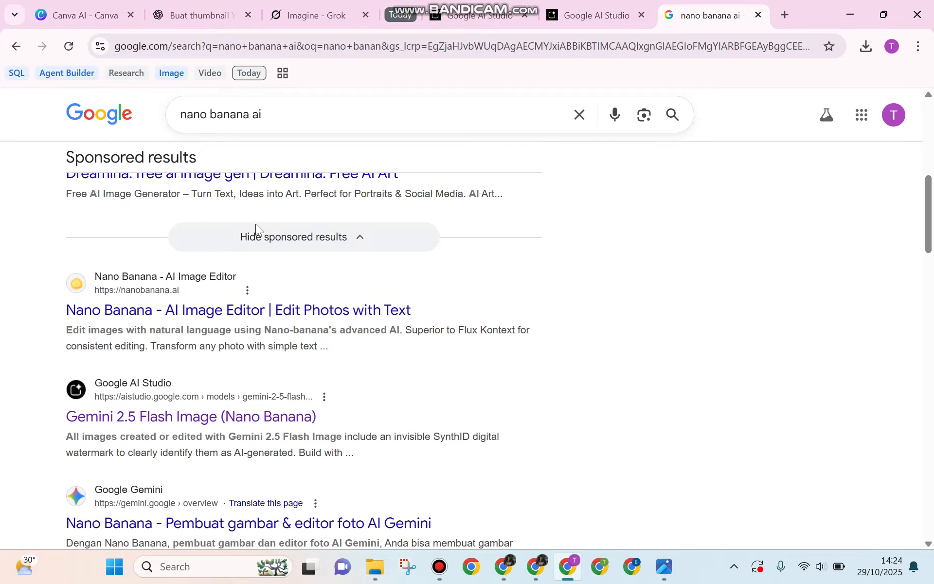
pyautogui.scroll(-3, 255, 223)
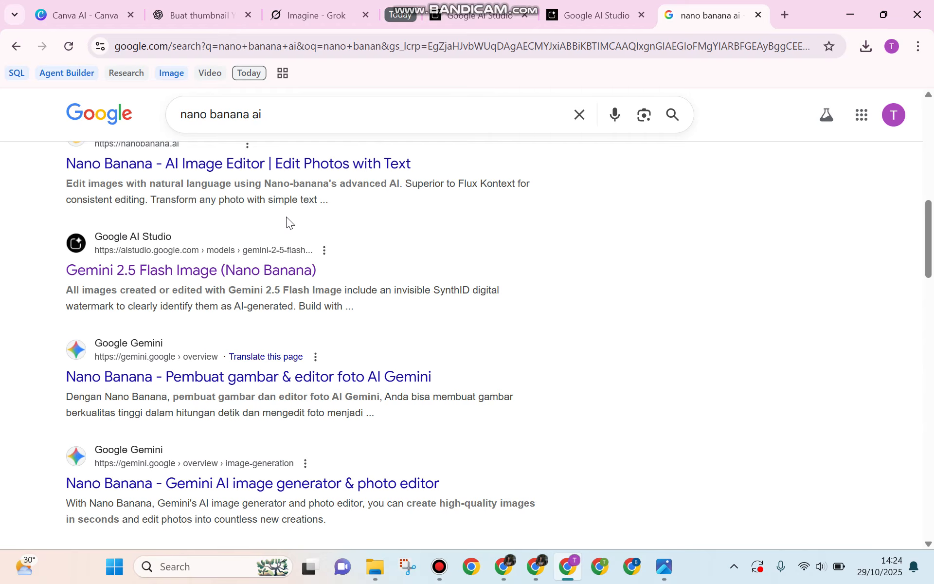
pyautogui.scroll(10, 286, 217)
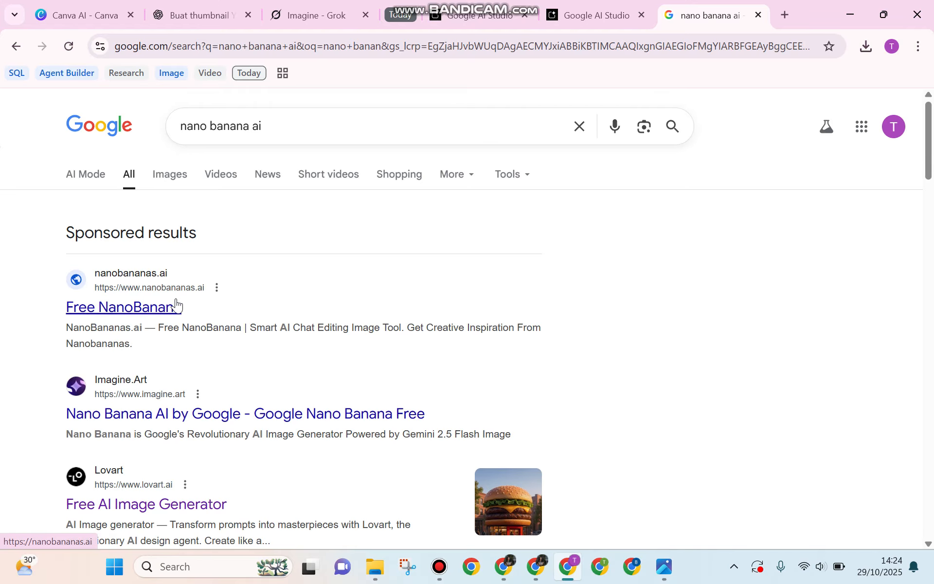
pyautogui.scroll(-1, 146, 319)
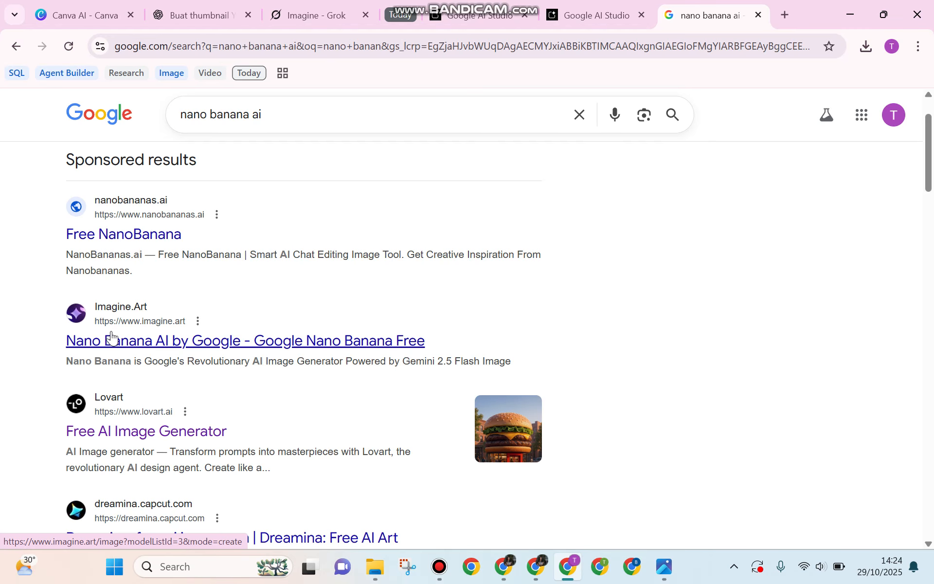
pyautogui.scroll(-2, 142, 316)
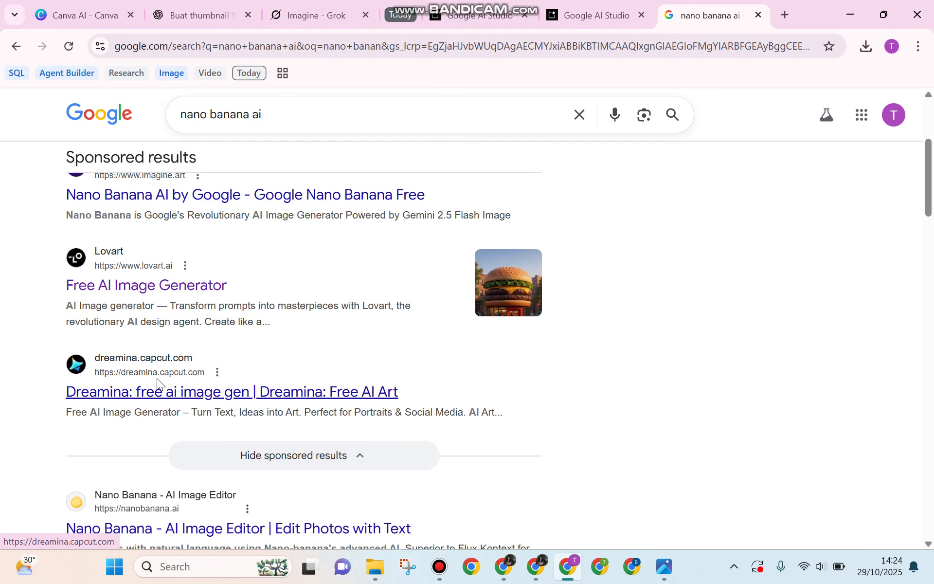
pyautogui.scroll(-1, 143, 357)
pyautogui.scroll(-2, 80, 332)
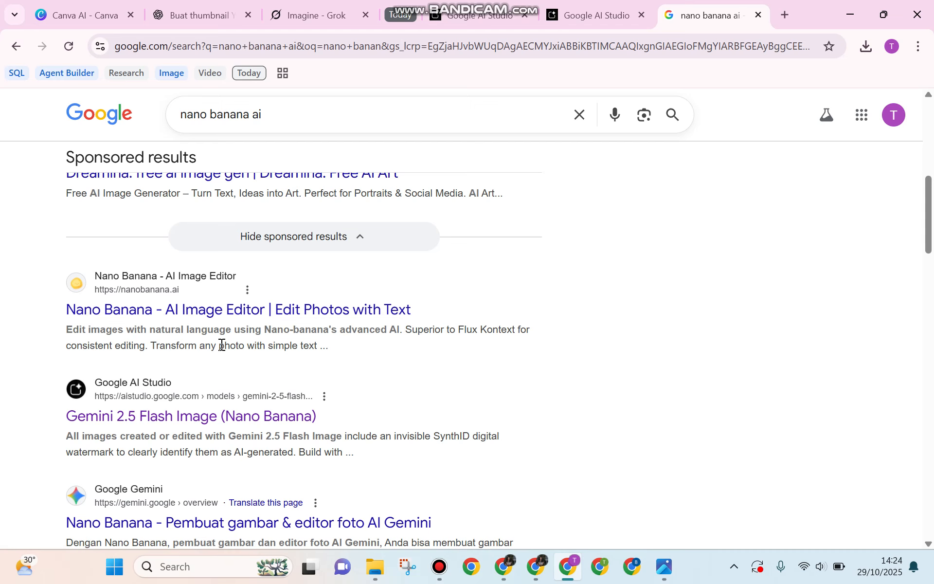
pyautogui.scroll(-3, 220, 344)
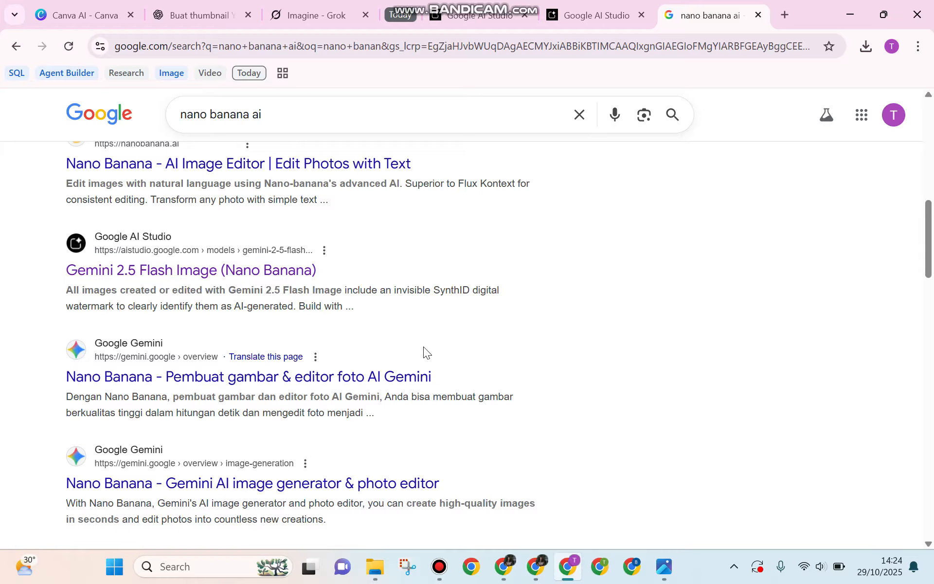
# Open the Gemini 2.5 Flash Image (Nano Banana) search result and start a Try Nano Banana prompt in Google AI Studio.
pyautogui.click(237, 271)
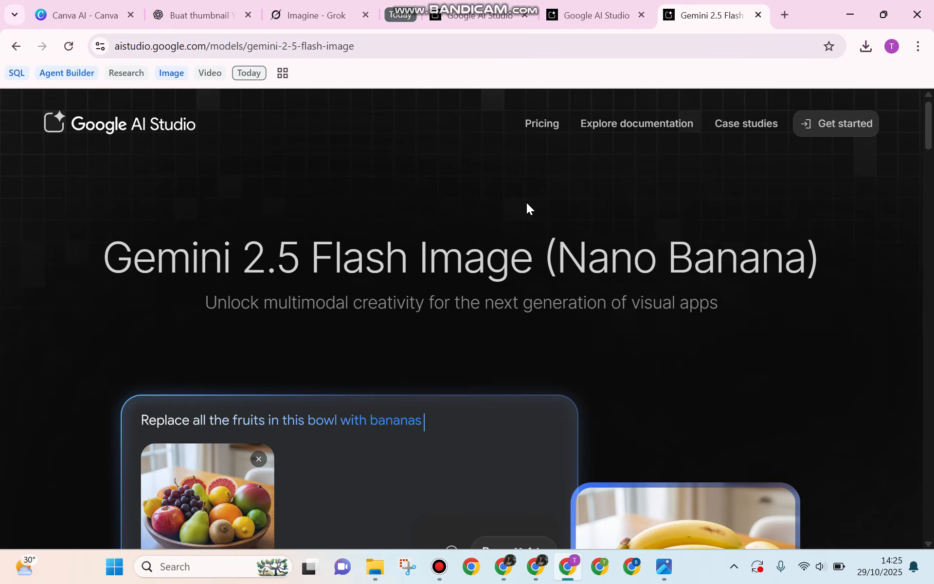
pyautogui.scroll(-1, 526, 203)
pyautogui.scroll(1, 262, 175)
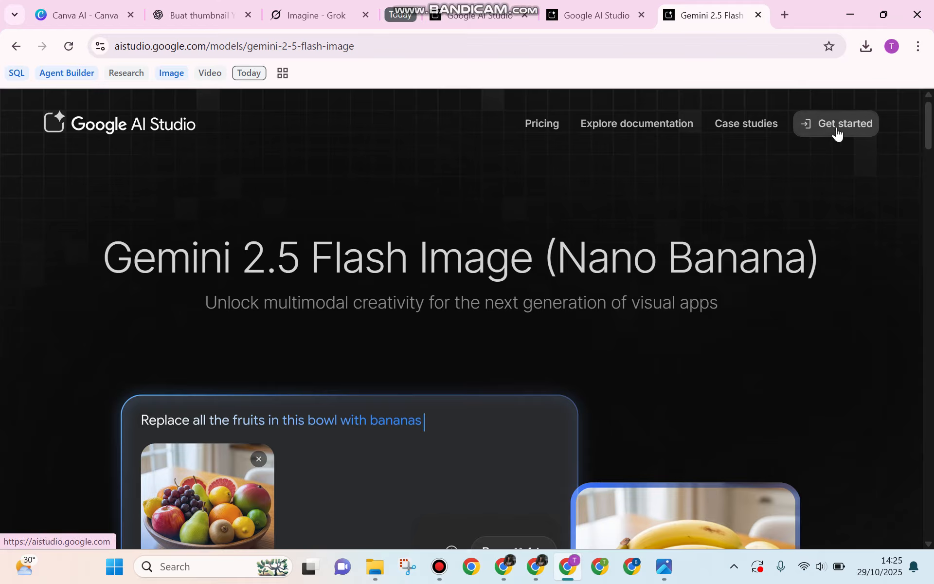
pyautogui.click(836, 124)
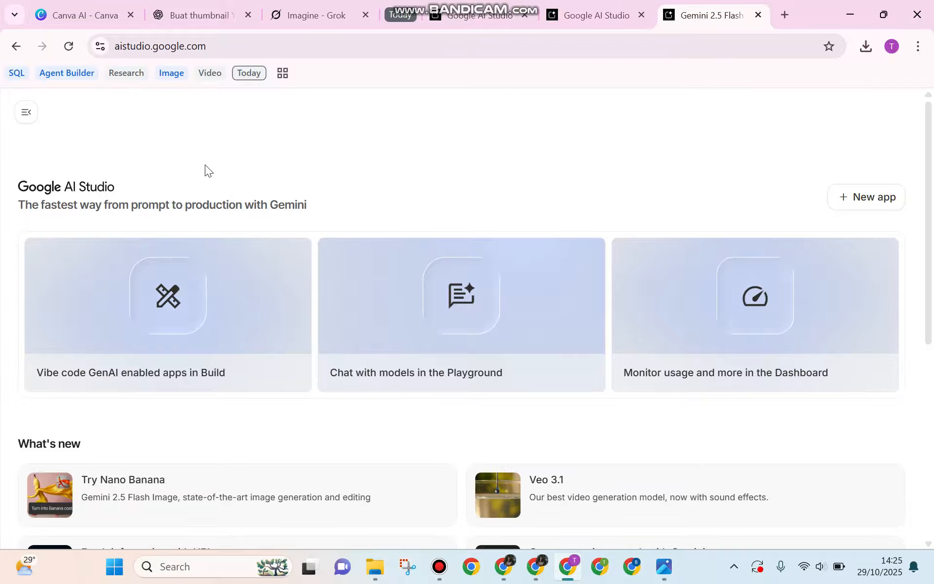
pyautogui.scroll(-3, 355, 219)
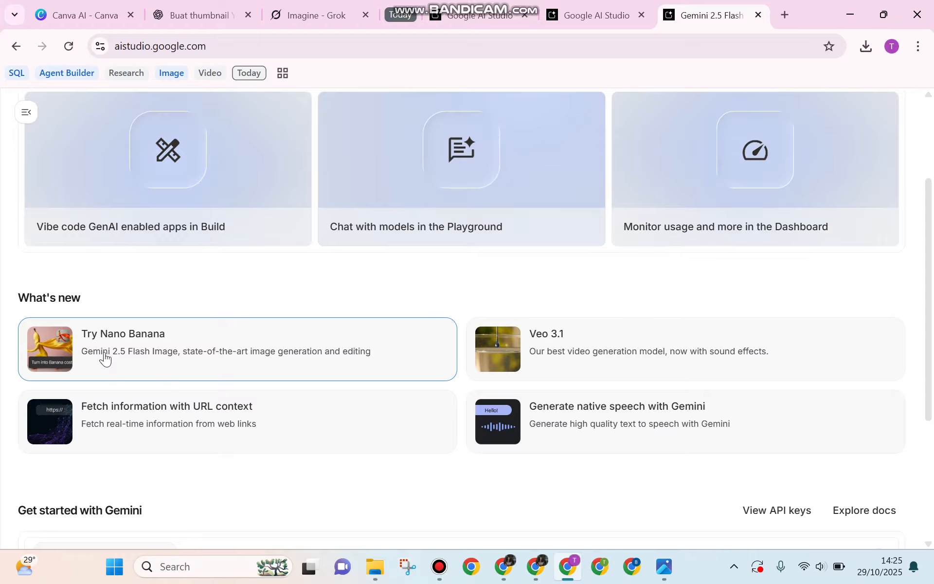
pyautogui.click(311, 354)
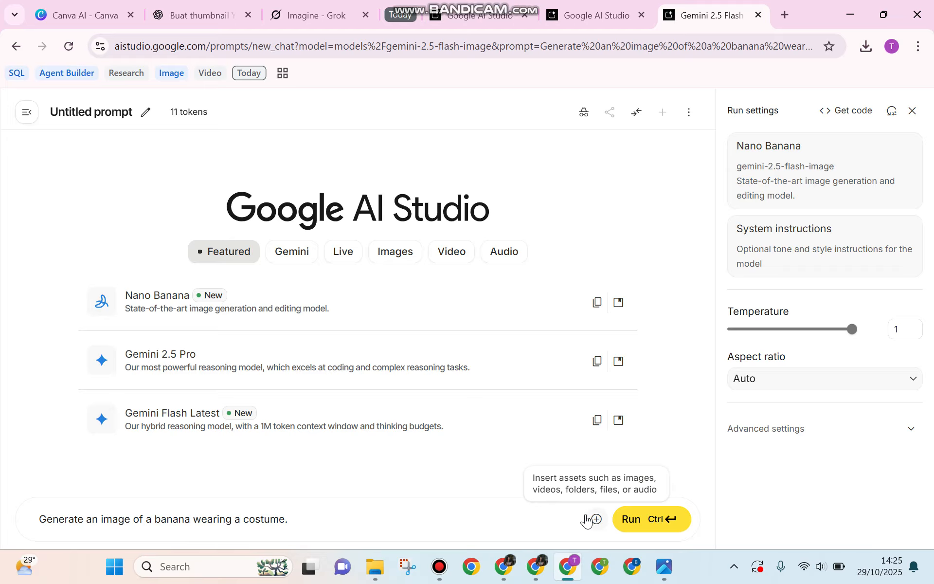
# Replace the sample prompt with a detailed description of a cheerful boy in a yellow raincoat flying on a magical broomstick over suburban rooftops, and run it.
pyautogui.click(587, 519)
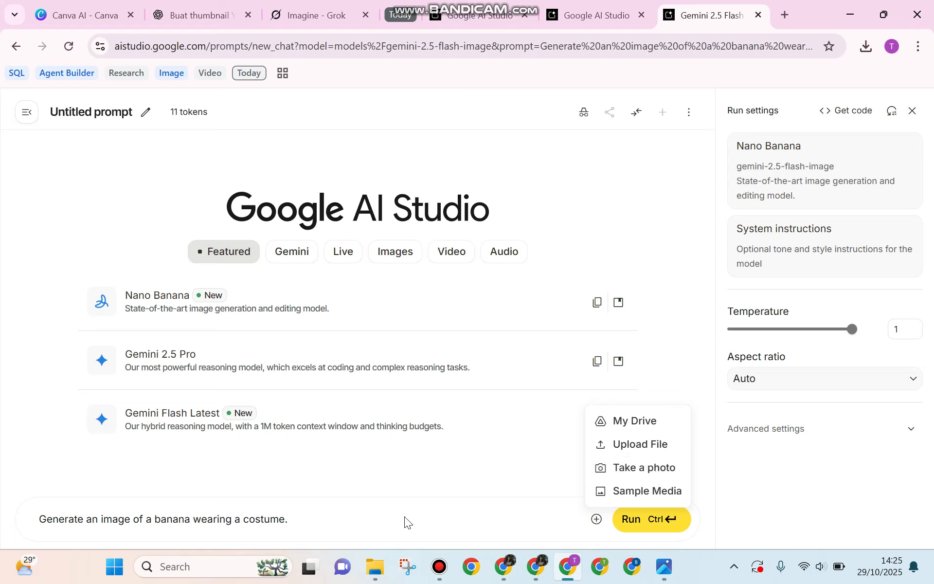
pyautogui.click(360, 517)
pyautogui.hotkey('ctrl', 'a')
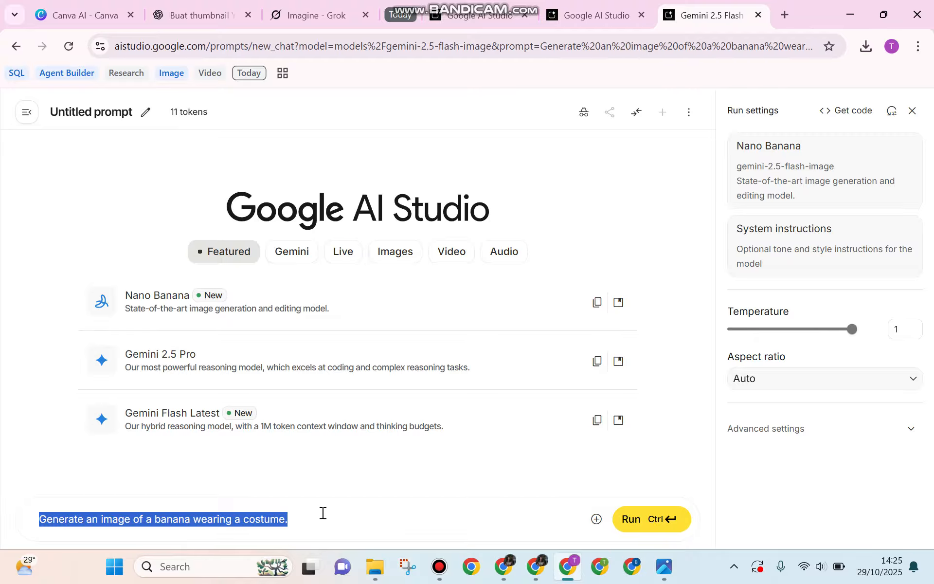
pyautogui.press('BackSpace')
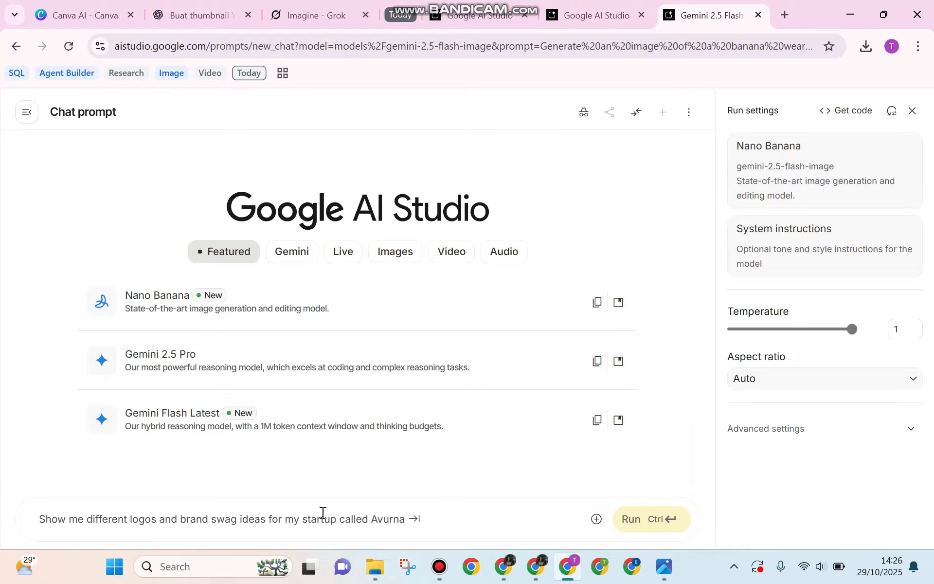
pyautogui.write('A cheerful young boy wearing a bright yellow raincoat flying through the sunny afternoon sky on a magical broomstick. The scene is viewed from above the rooftops of cozy suburban houses glowing warmly under golden sunlight. Below, several neighborhood kids of the same age excitedly point up at him, smiling and amazed, as if they want to join the fun. The atmosphere is bright, joyful, and full of wonder. Soft golden hour lighting, gentle clouds, realistic warm tones, cinematic composition, highly detailed environment, Pixar or Studio Ghibli-inspired style, whimsical and heartwarming mood.')
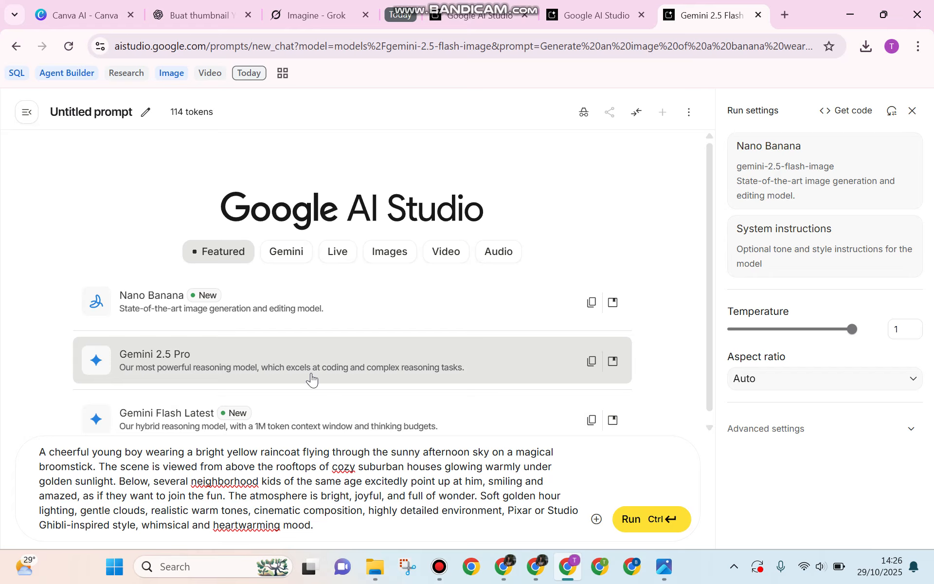
pyautogui.click(480, 495)
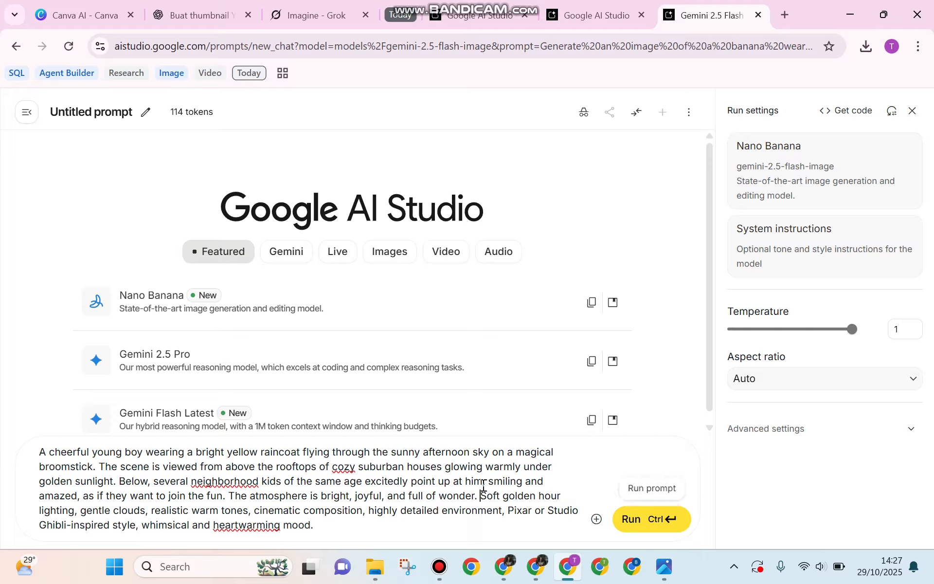
pyautogui.click(659, 518)
pyautogui.click(652, 520)
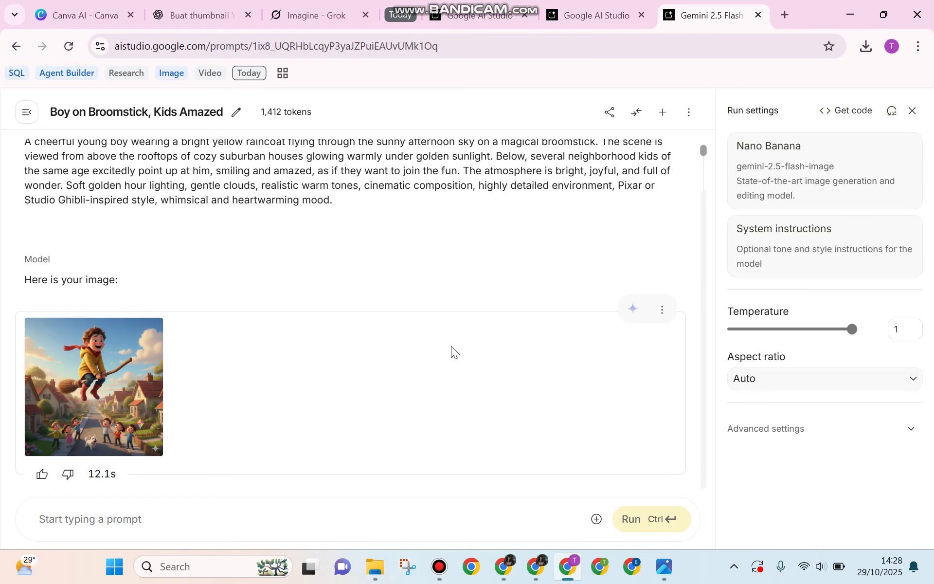
# View the generated broomstick image enlarged, inspect its details at full zoom, and close the preview.
pyautogui.moveTo(67, 358)
pyautogui.scroll(1, 372, 276)
pyautogui.scroll(-1, 369, 265)
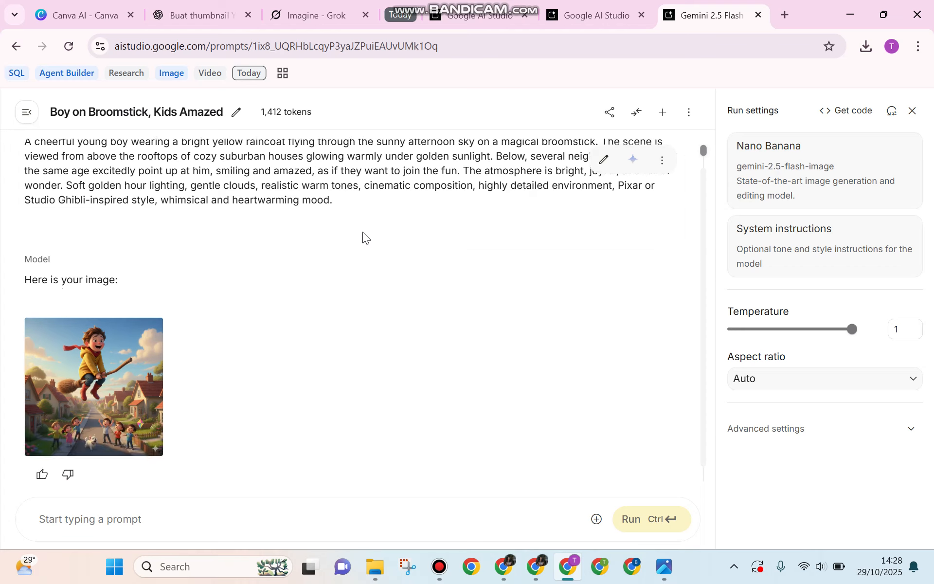
pyautogui.click(88, 348)
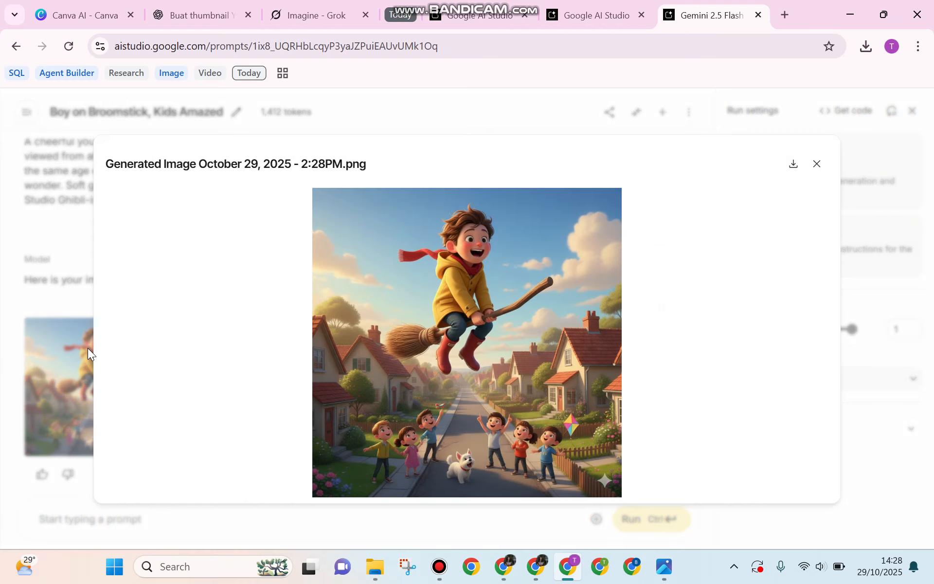
pyautogui.click(403, 335)
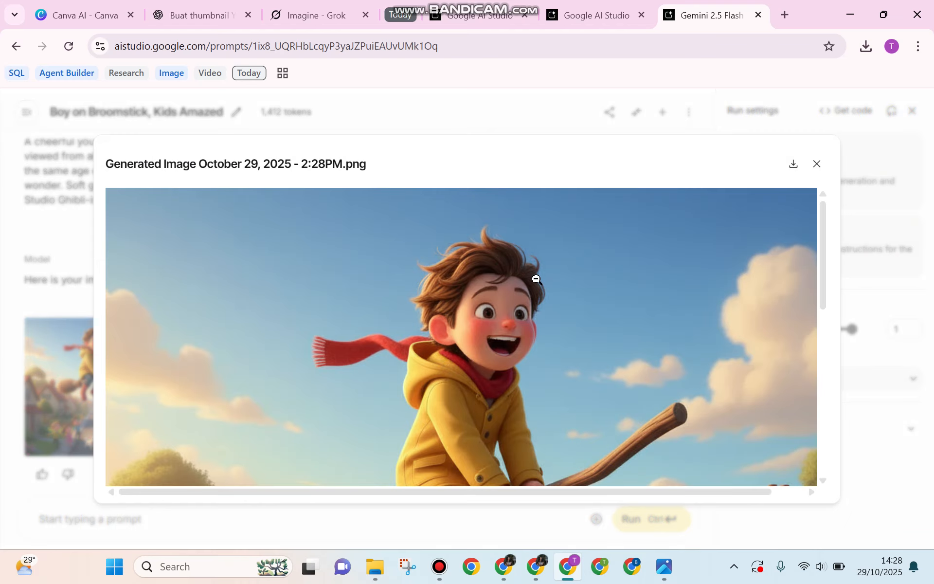
pyautogui.scroll(-5, 537, 279)
pyautogui.scroll(5, 536, 279)
pyautogui.click(817, 164)
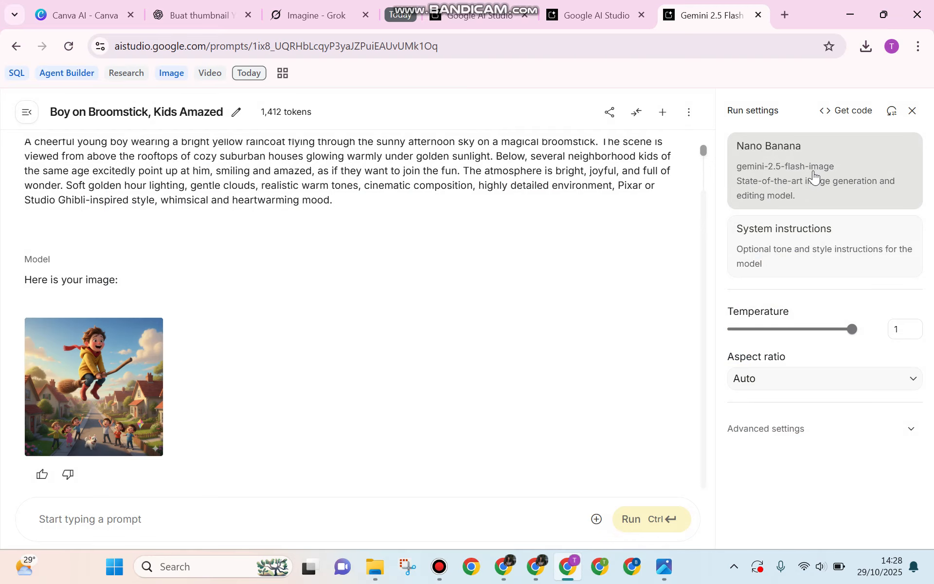
# Set the aspect ratio to 16:9 and run a copy of the same broomstick prompt again.
pyautogui.click(770, 380)
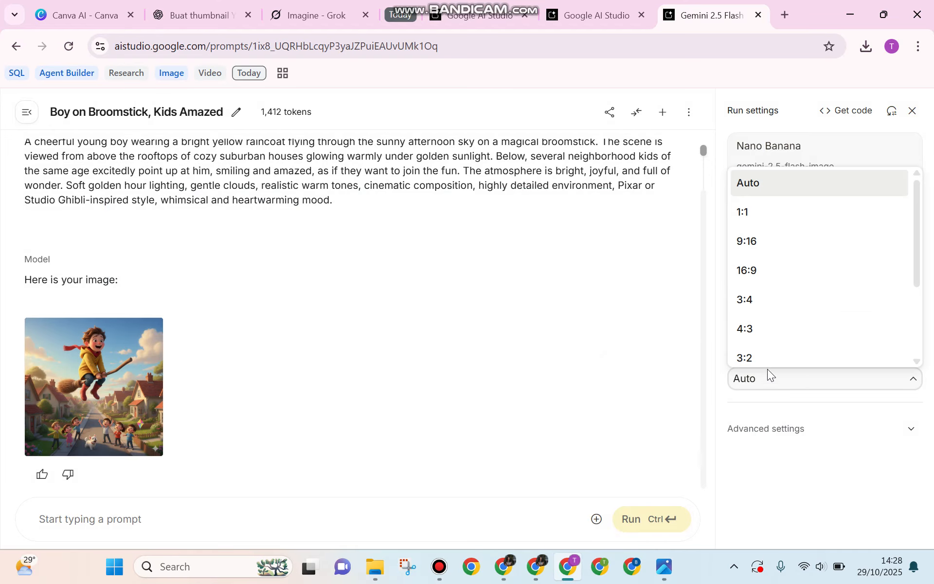
pyautogui.click(766, 271)
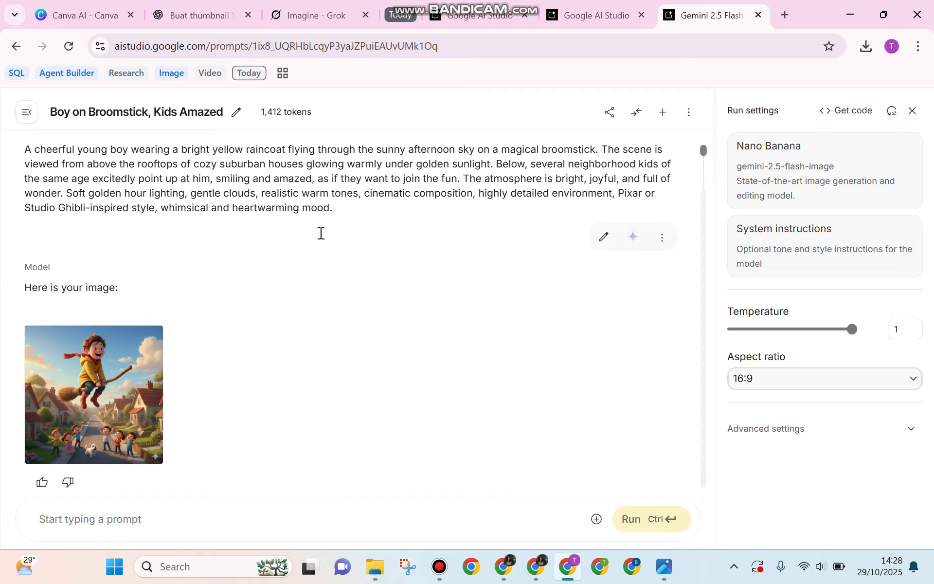
pyautogui.scroll(1, 320, 232)
pyautogui.moveTo(349, 260); pyautogui.dragTo(25, 205)
pyautogui.scroll(-1, 131, 462)
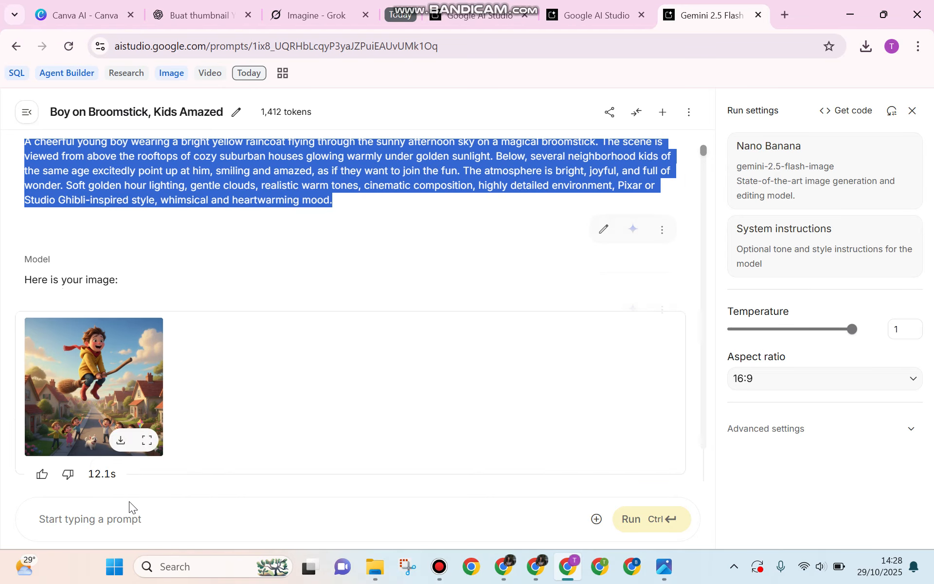
pyautogui.hotkey('ctrl', 'c')
pyautogui.click(145, 508)
pyautogui.hotkey('ctrl', 'v')
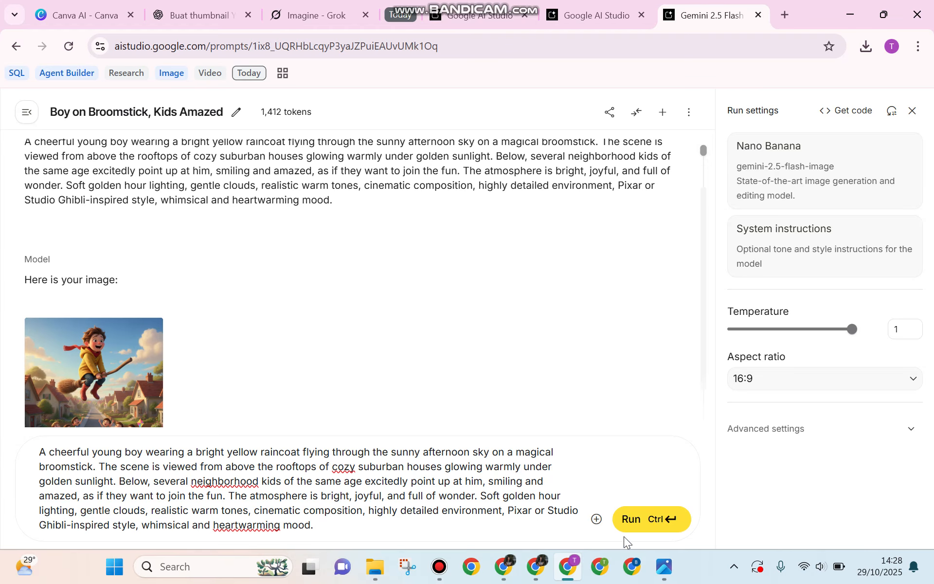
pyautogui.click(645, 514)
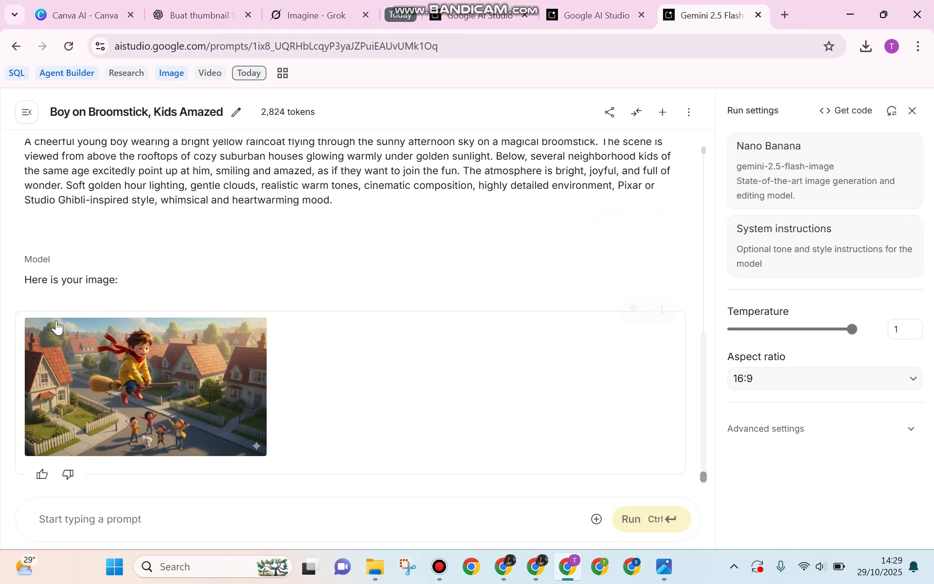
# View the widescreen broomstick image enlarged and close the preview.
pyautogui.moveTo(56, 326)
pyautogui.click(158, 375)
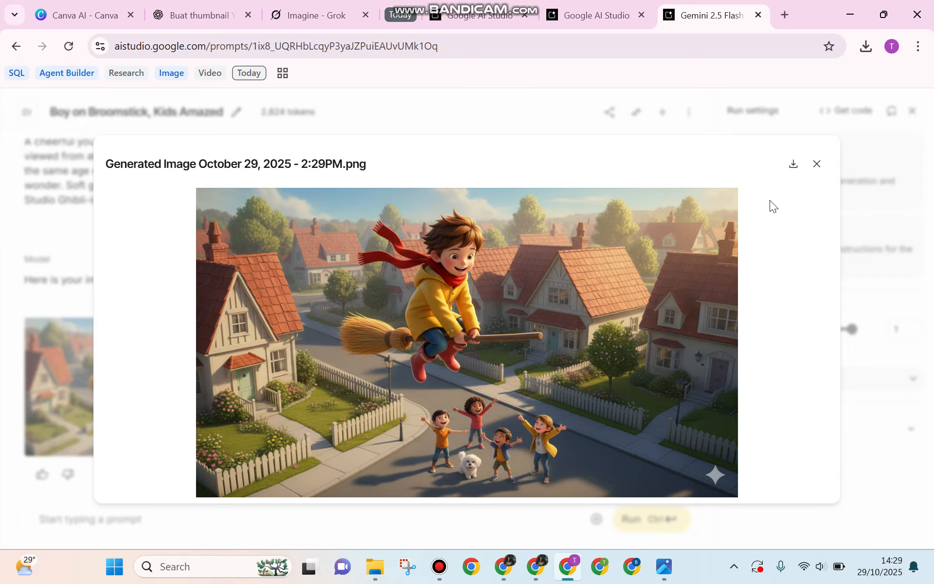
pyautogui.click(816, 164)
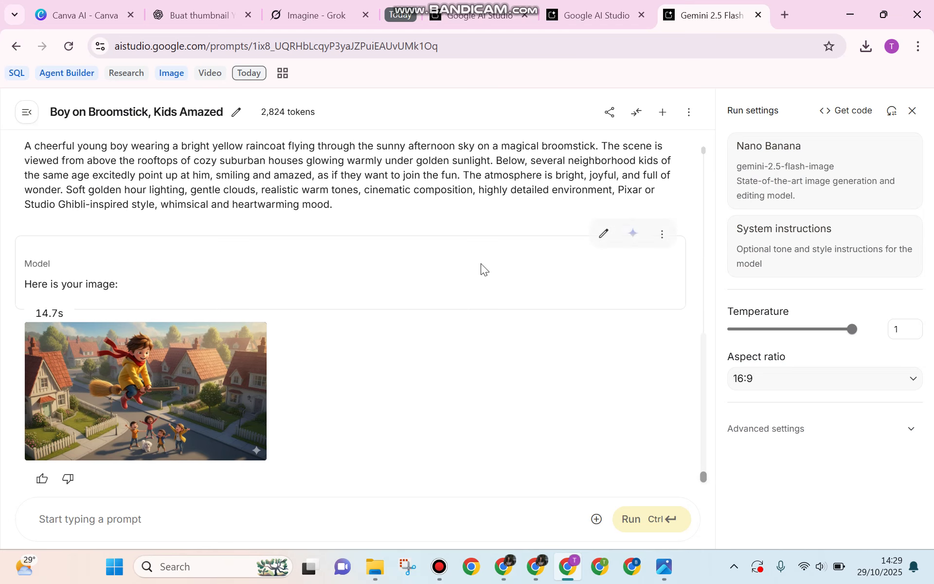
# Rerun the latest model response to generate another 16:9 version of the image, and open the new version enlarged.
pyautogui.scroll(3, 480, 263)
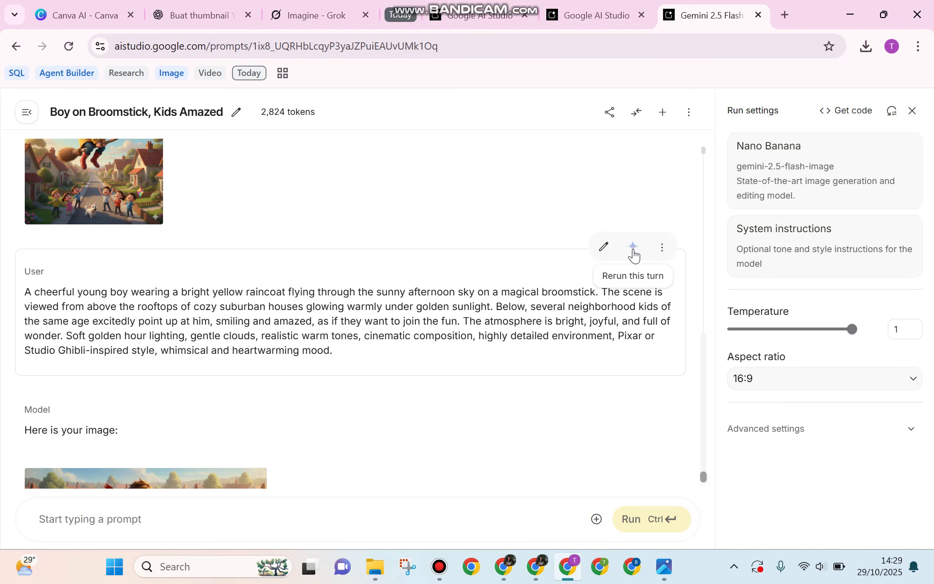
pyautogui.scroll(-3, 633, 253)
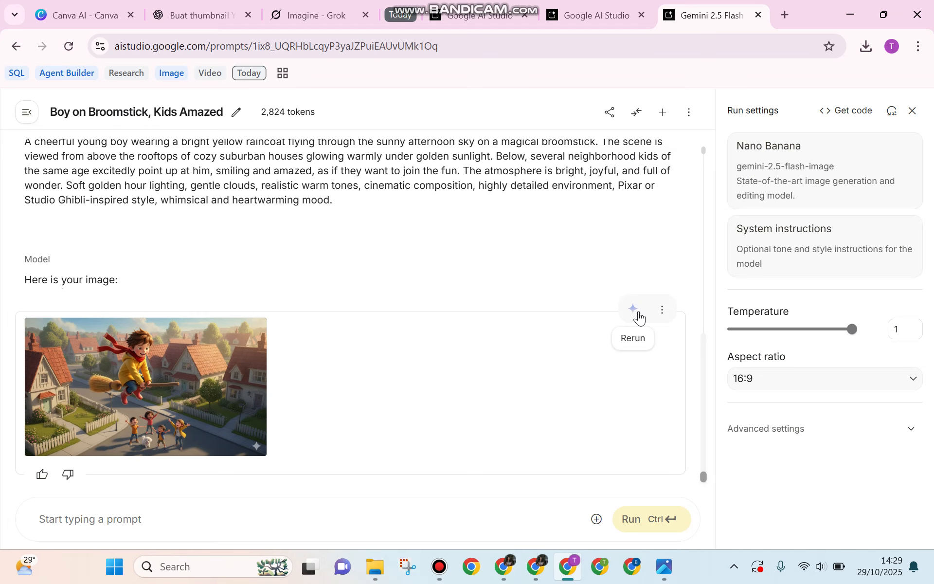
pyautogui.click(638, 314)
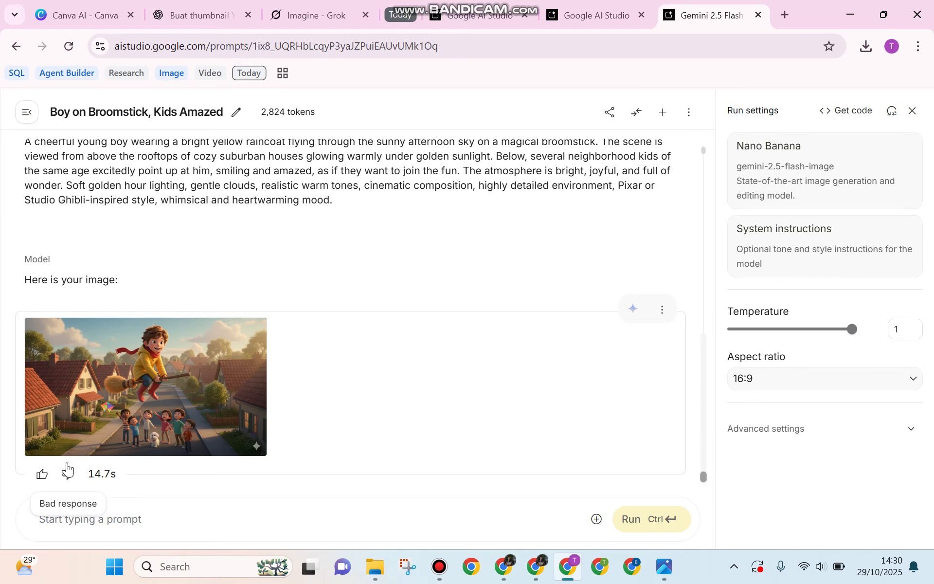
pyautogui.moveTo(187, 359)
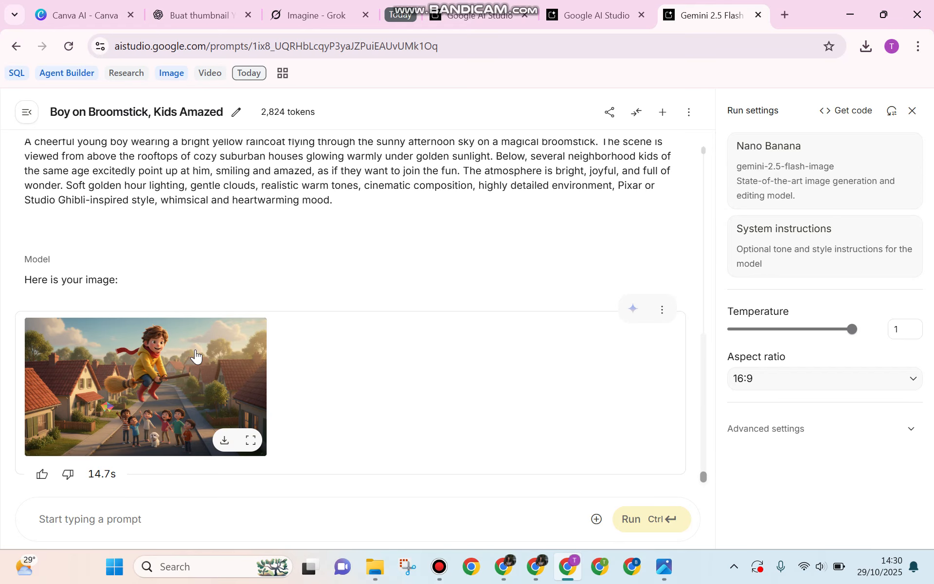
pyautogui.click(195, 353)
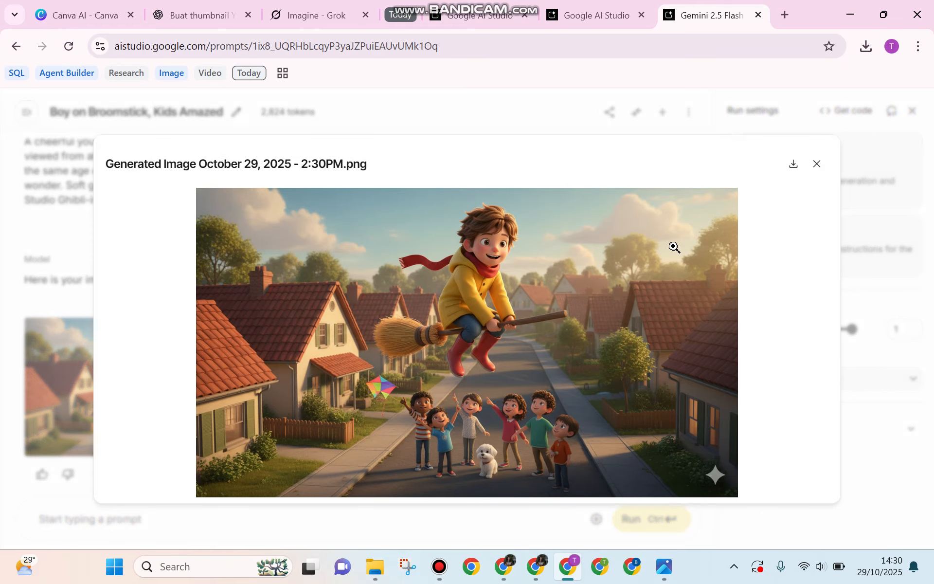
# Inspect the new widescreen broomstick image at full zoom, from the flying boy to the children below, and return to the fitted view.
pyautogui.click(503, 302)
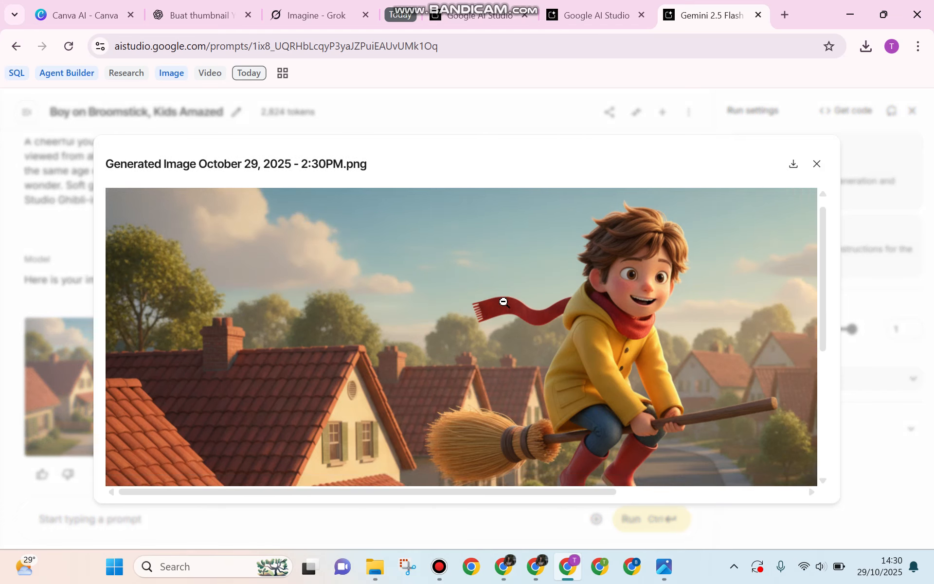
pyautogui.scroll(-5, 503, 302)
pyautogui.scroll(5, 504, 299)
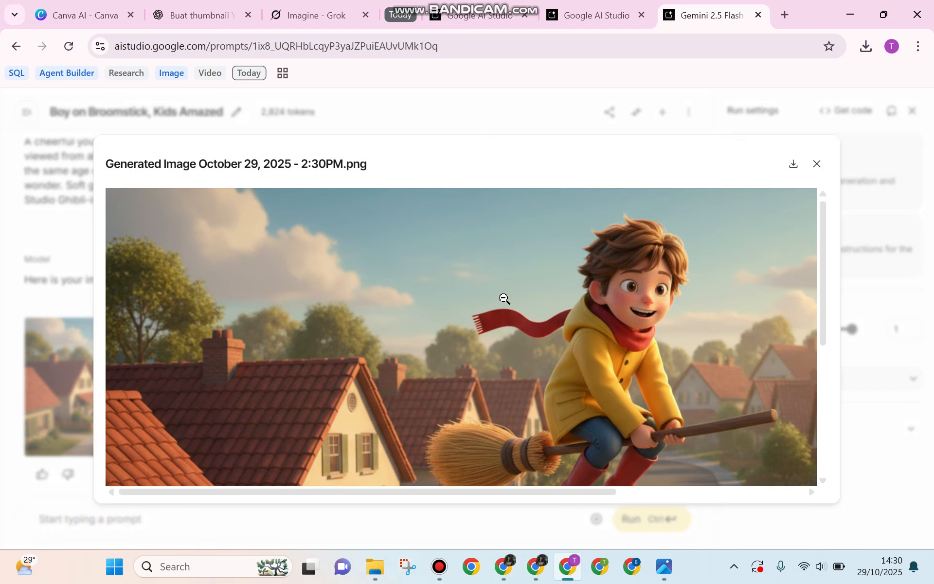
pyautogui.scroll(-5, 503, 294)
pyautogui.scroll(-2, 354, 288)
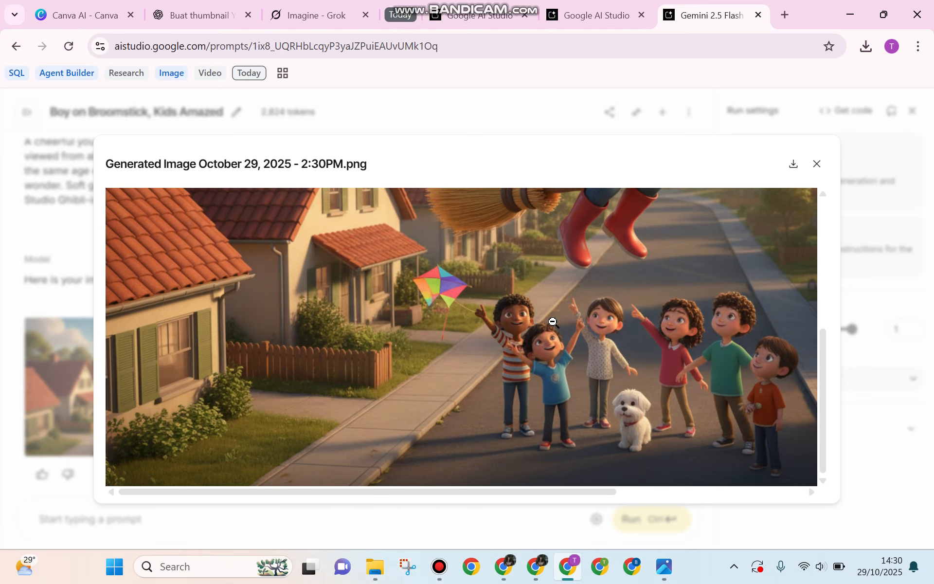
pyautogui.click(495, 333)
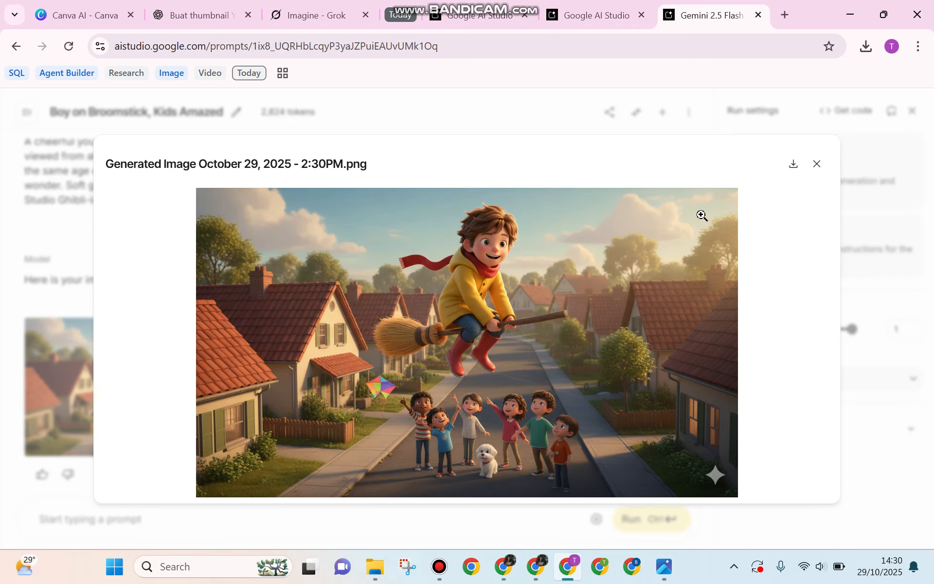
# Download the enlarged broomstick image and open the saved PNG file in the Photos viewer.
pyautogui.click(795, 165)
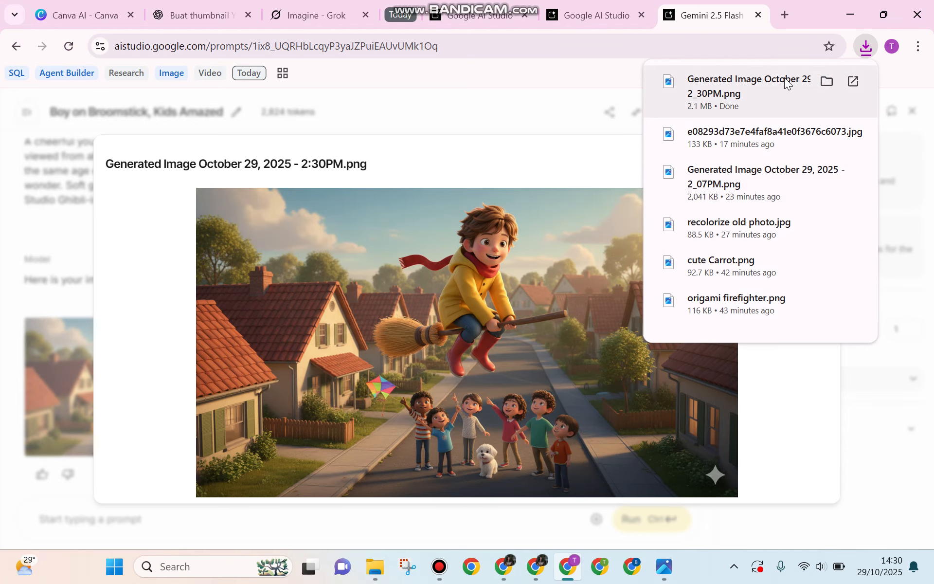
pyautogui.click(785, 83)
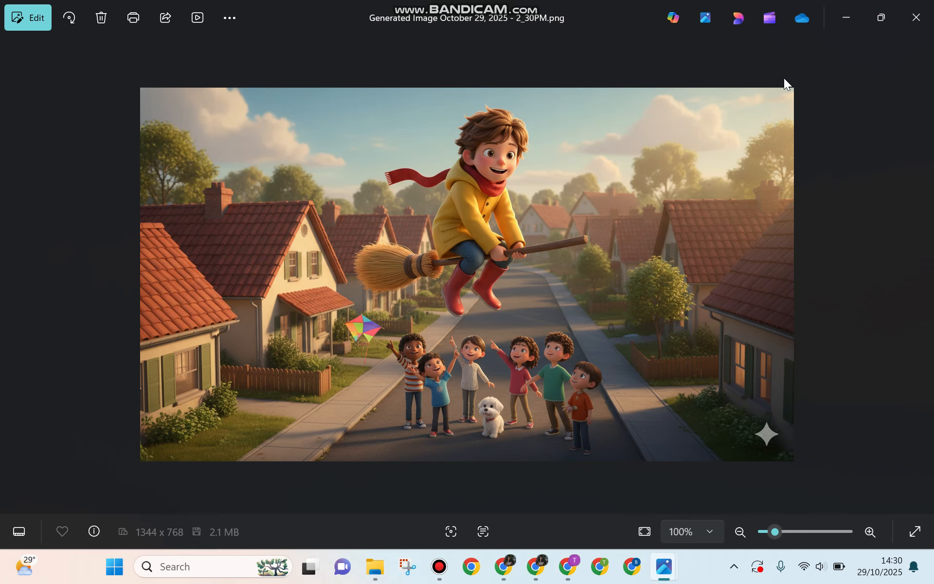